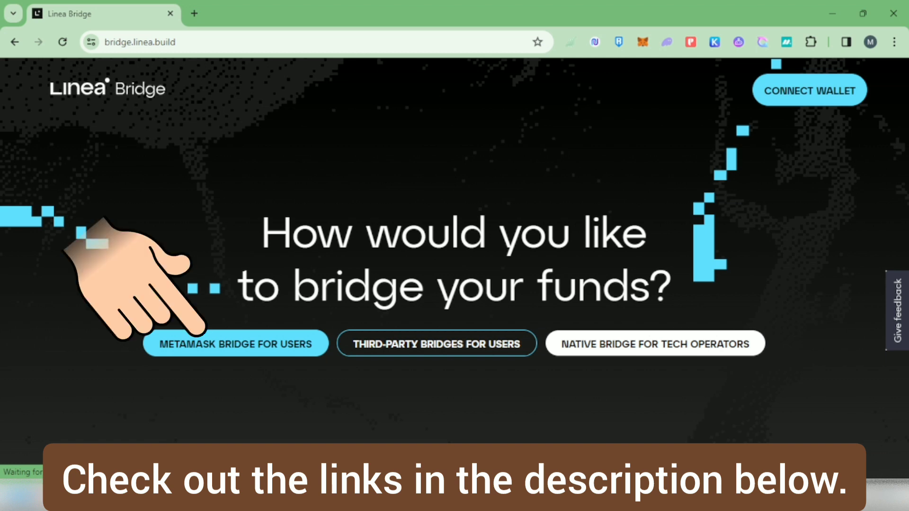
# - Open 'MetaMask Bridge for users' from Linea Bridge in a new tab
pyautogui.click(236, 344)
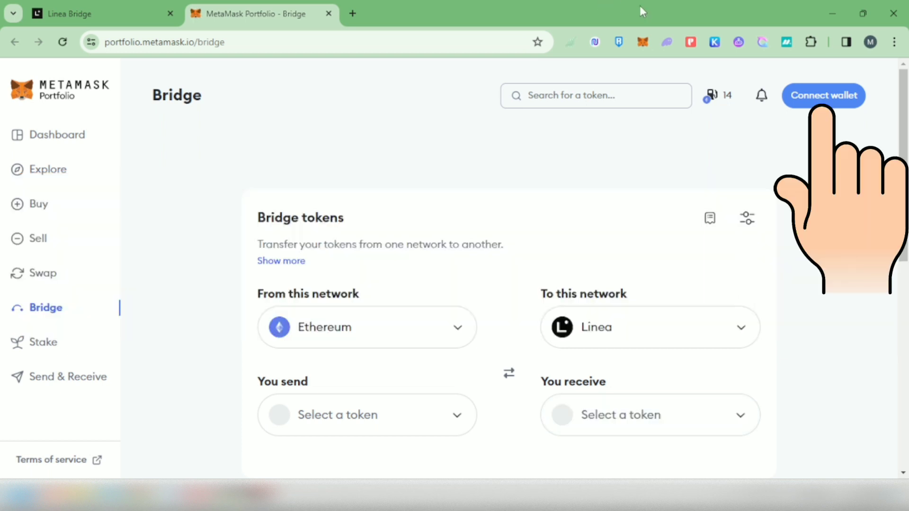
# - Connect the MetaMask wallet to the Portfolio Bridge page, approving it in the wallet popup
pyautogui.click(824, 95)
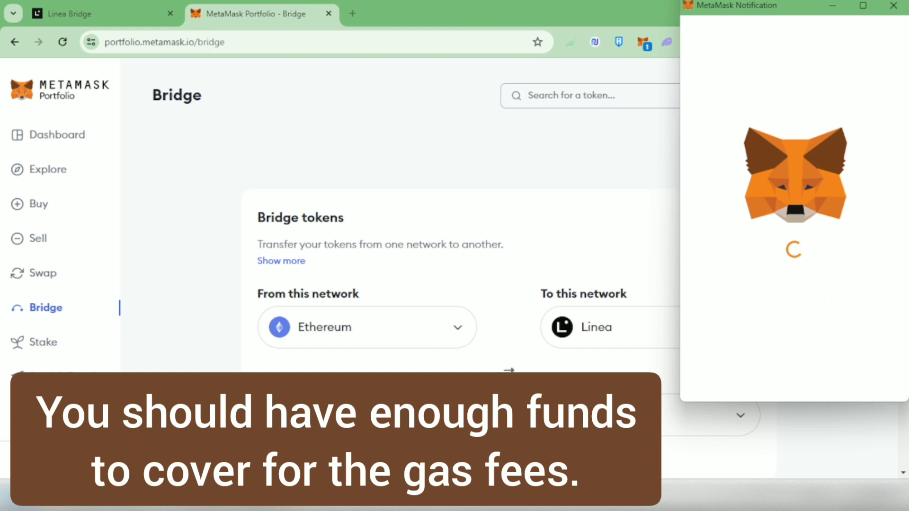
pyautogui.click(849, 379)
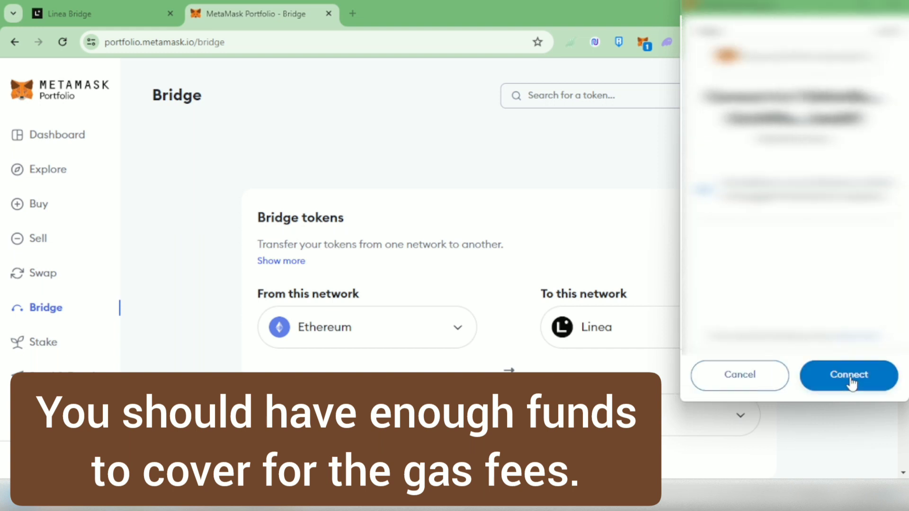
pyautogui.click(852, 381)
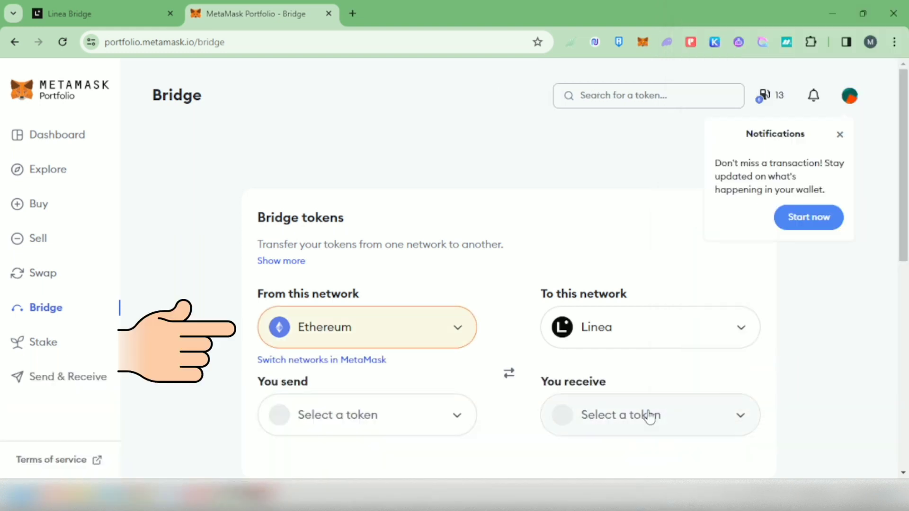
# - Keep Ethereum as the source network and choose ETH as the token to send
pyautogui.click(457, 326)
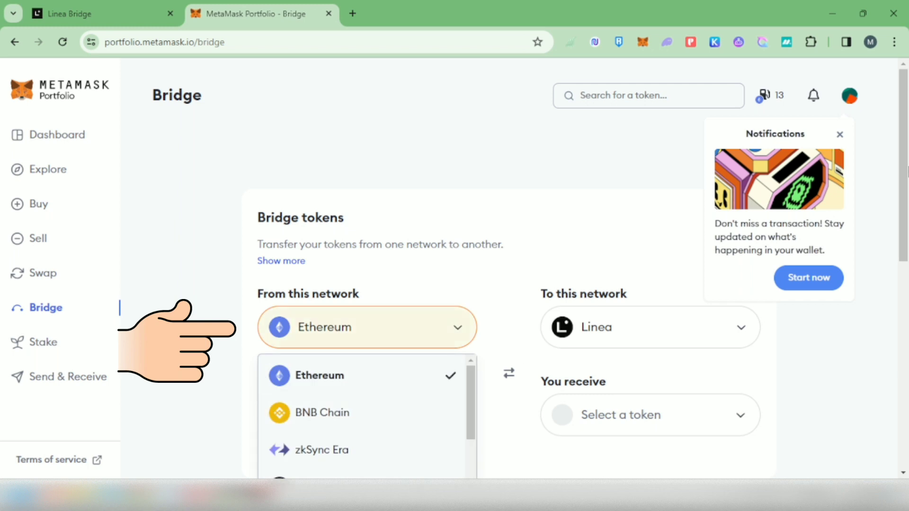
pyautogui.scroll(-3, 906, 229)
pyautogui.scroll(-3, 468, 265)
pyautogui.scroll(3, 469, 265)
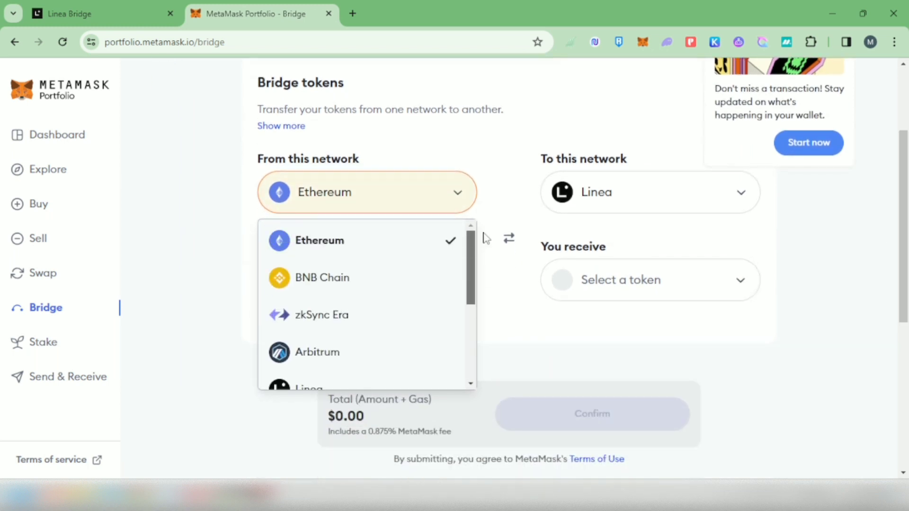
pyautogui.click(406, 239)
pyautogui.click(456, 281)
pyautogui.click(411, 326)
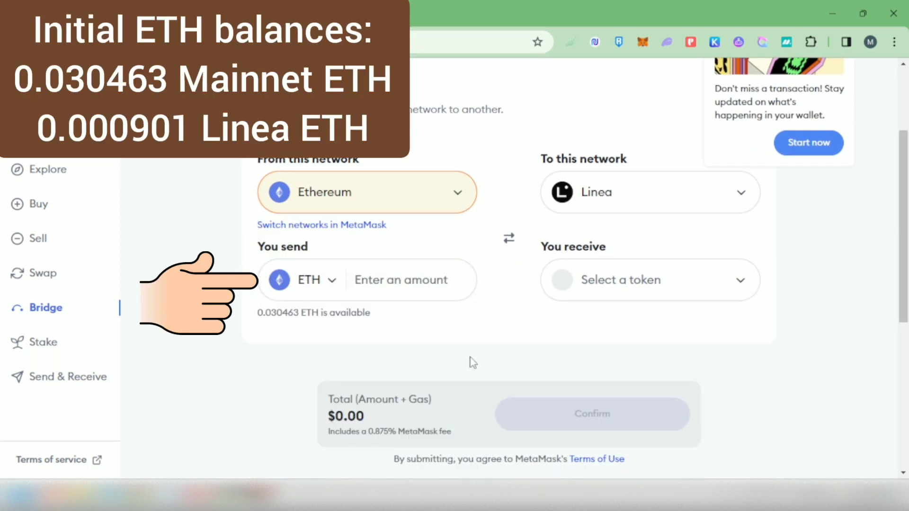
# - Keep Linea as the destination network and choose ETH as the token to receive
pyautogui.click(737, 194)
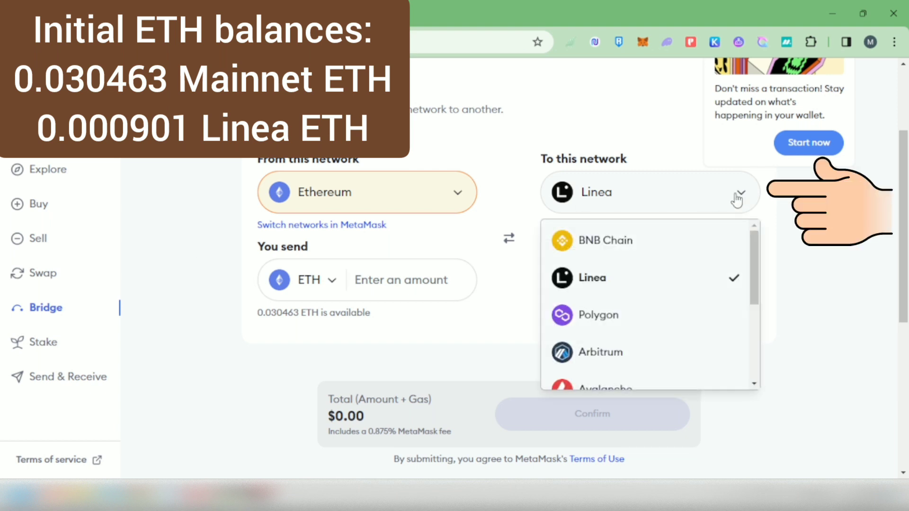
pyautogui.click(772, 269)
pyautogui.click(739, 280)
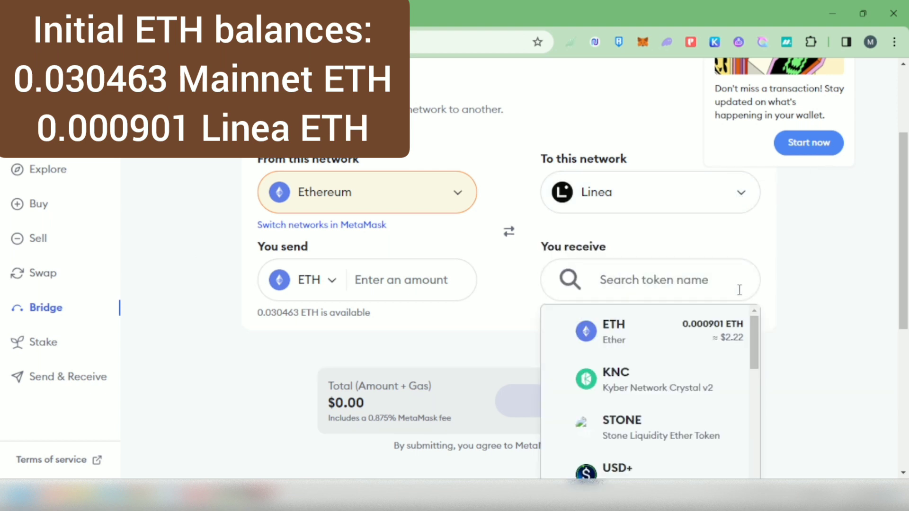
pyautogui.scroll(-3, 755, 329)
pyautogui.scroll(3, 755, 329)
pyautogui.click(679, 332)
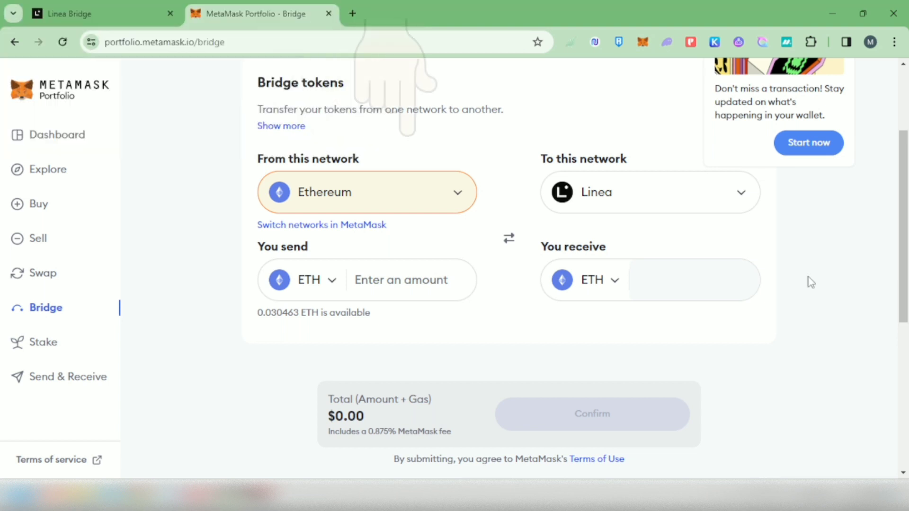
pyautogui.click(442, 283)
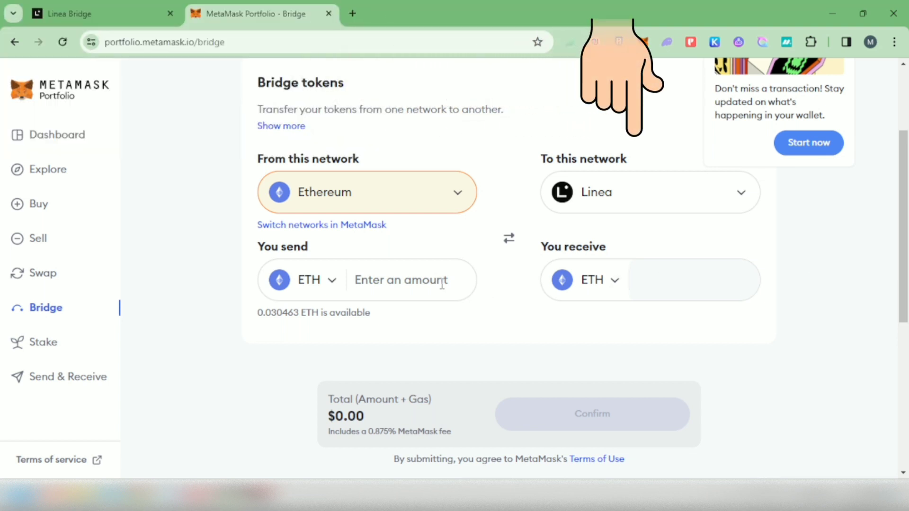
# - Enter 0.01 ETH to send and review the Hop Bridge quote (0.009914 ETH, $30.22 total)
pyautogui.write('0.01')
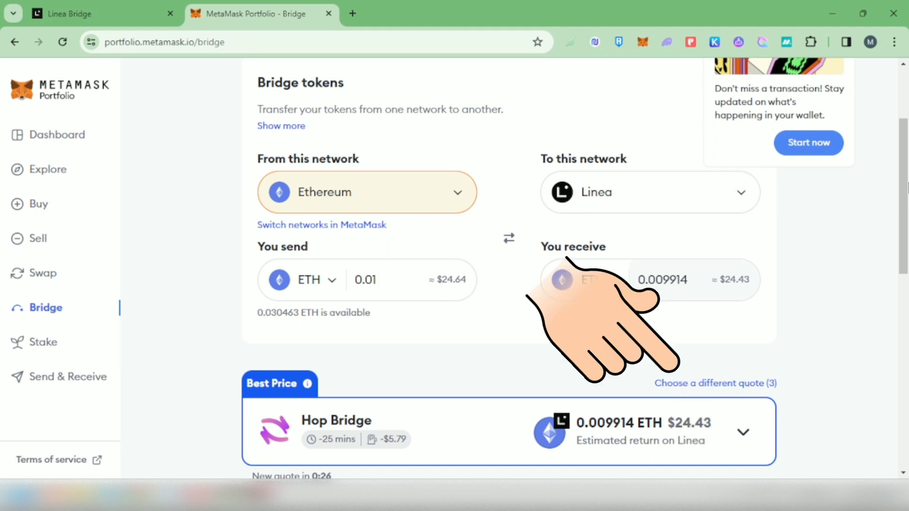
pyautogui.scroll(-5, 862, 284)
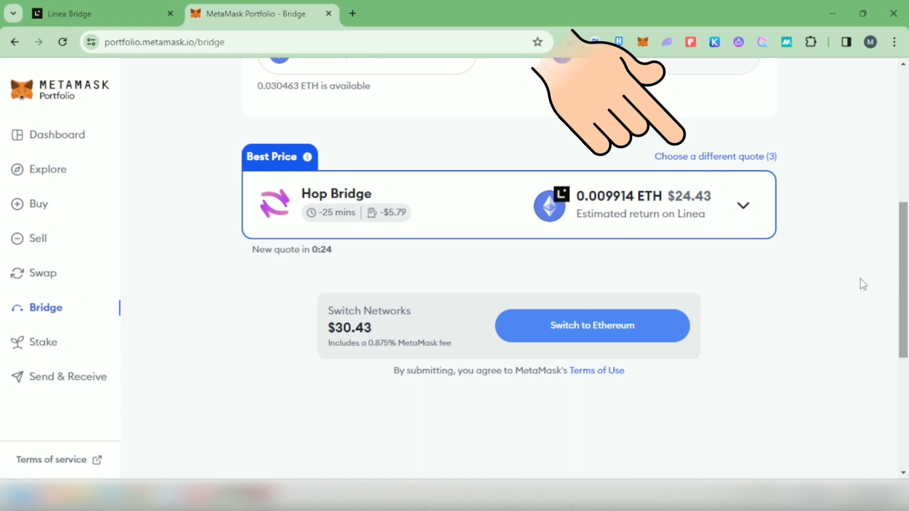
pyautogui.click(742, 212)
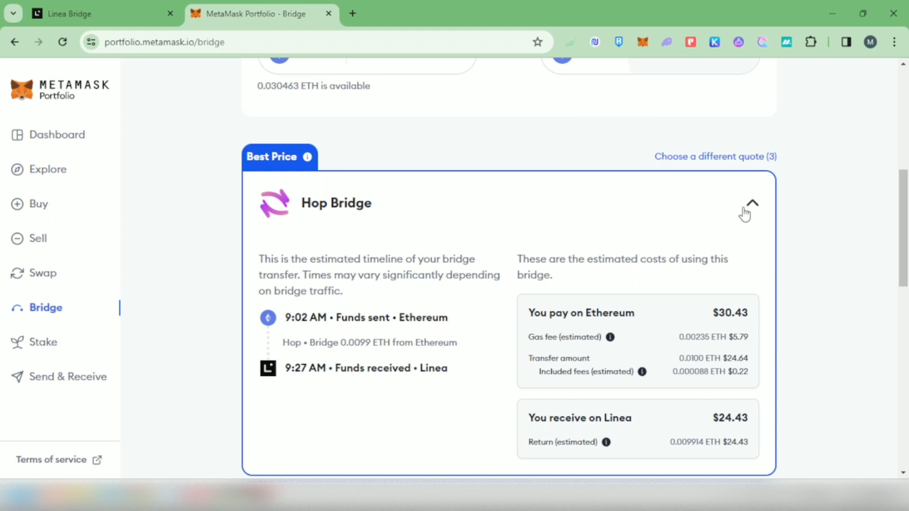
pyautogui.scroll(-1, 720, 194)
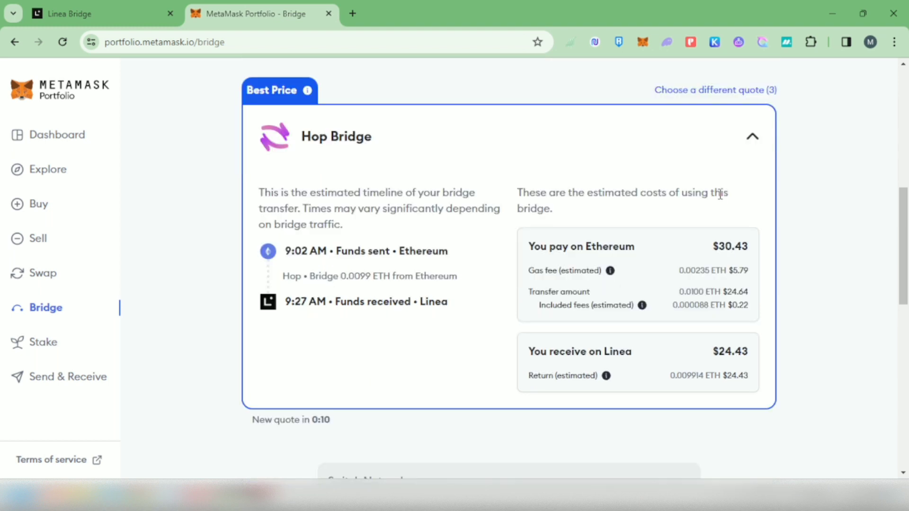
pyautogui.click(754, 139)
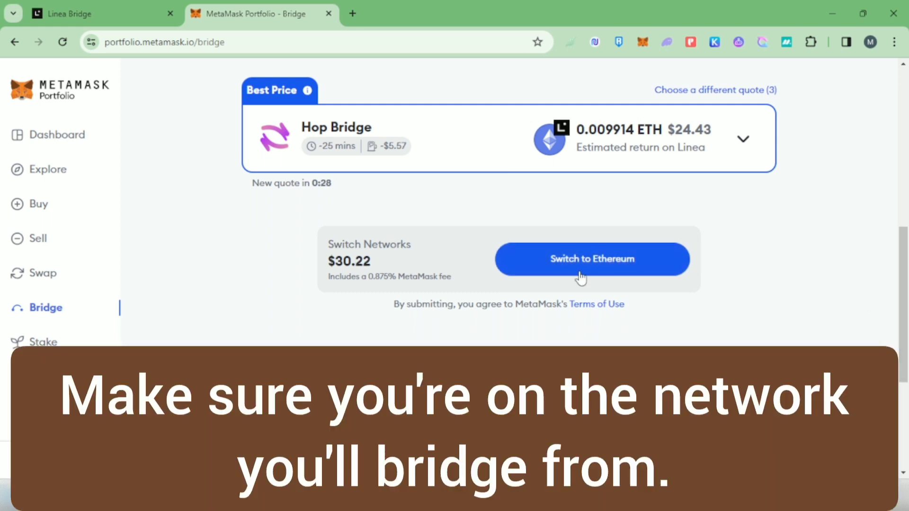
# - Switch the wallet to Ethereum and confirm the 0.01 ETH Hop Bridge transfer in MetaMask
pyautogui.click(594, 275)
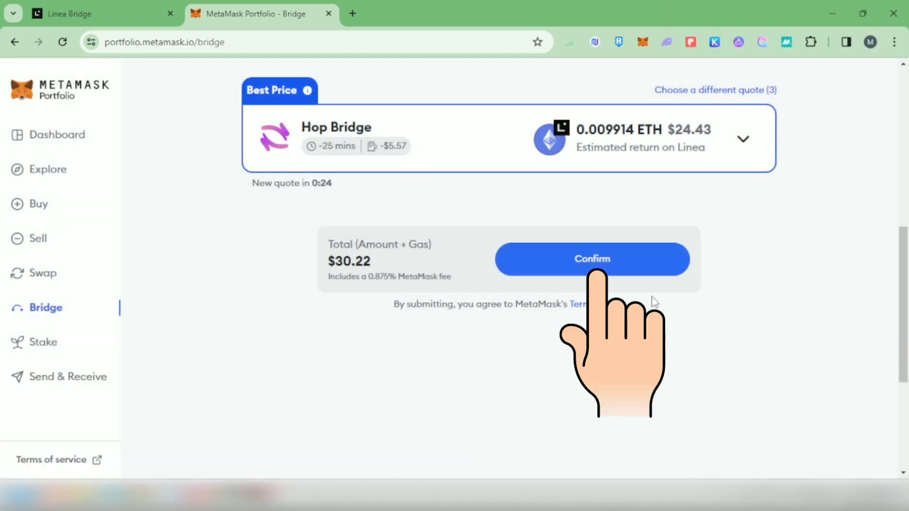
pyautogui.click(594, 263)
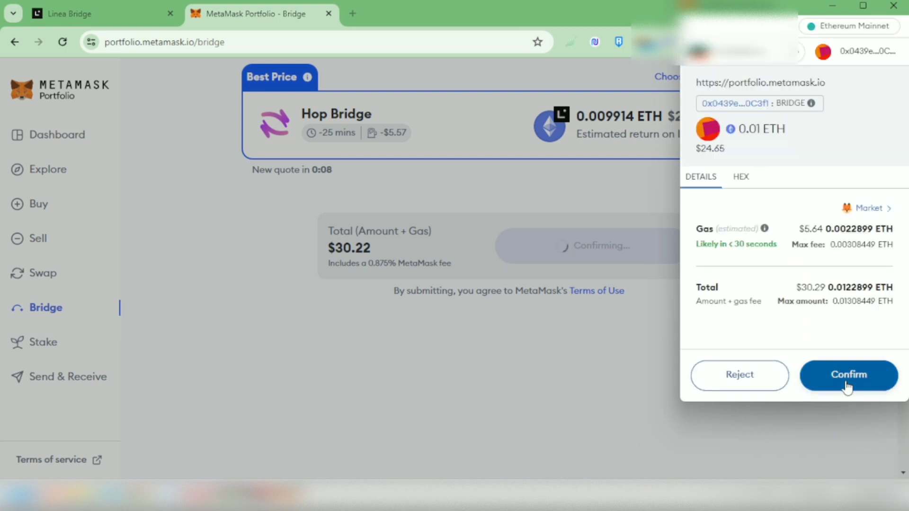
pyautogui.click(845, 384)
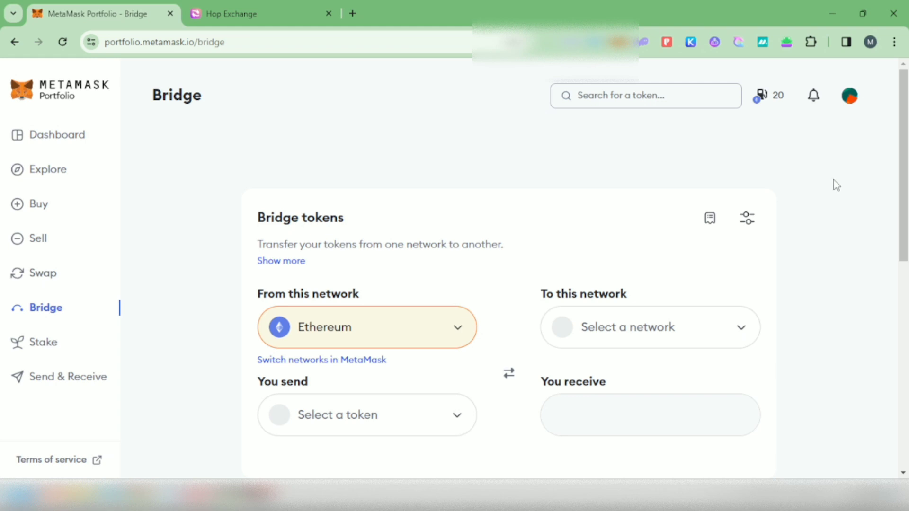
# - Check the bridge history showing 0.009913 hETH received on Linea
pyautogui.click(709, 227)
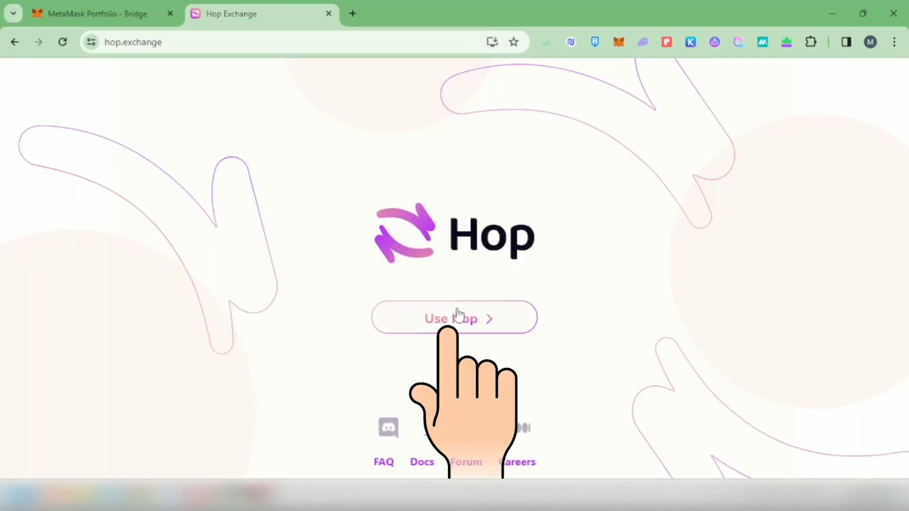
# - In the Hop app's Convert page, enter the full 0.0086125 hETH balance to convert into WETH
pyautogui.click(451, 329)
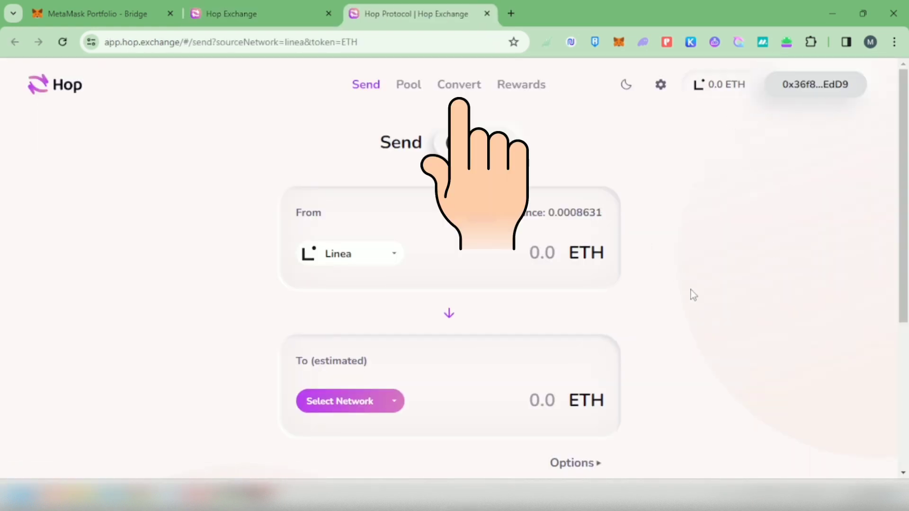
pyautogui.click(458, 85)
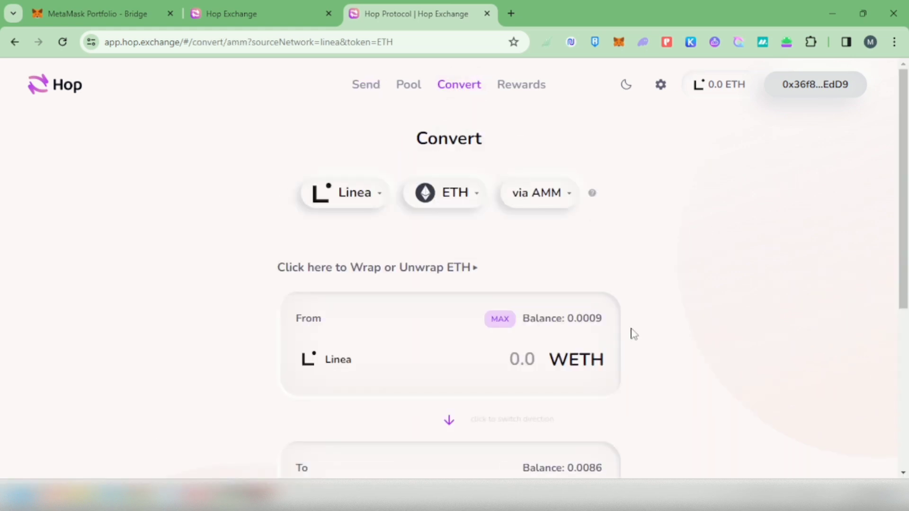
pyautogui.scroll(-1, 635, 330)
pyautogui.scroll(-2, 646, 328)
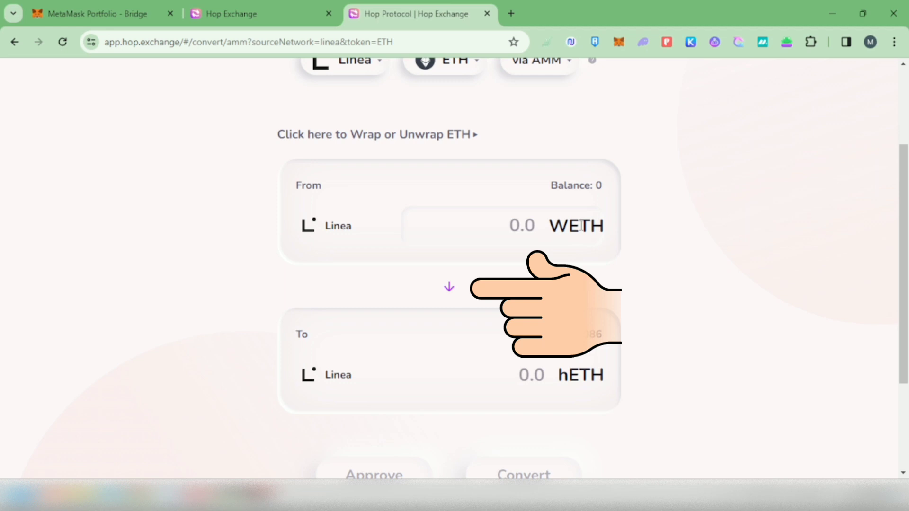
pyautogui.click(450, 286)
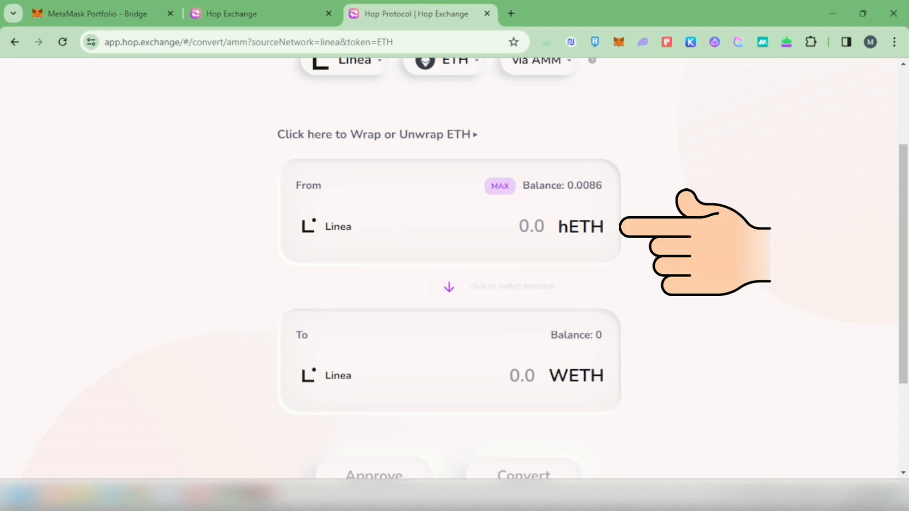
pyautogui.click(505, 190)
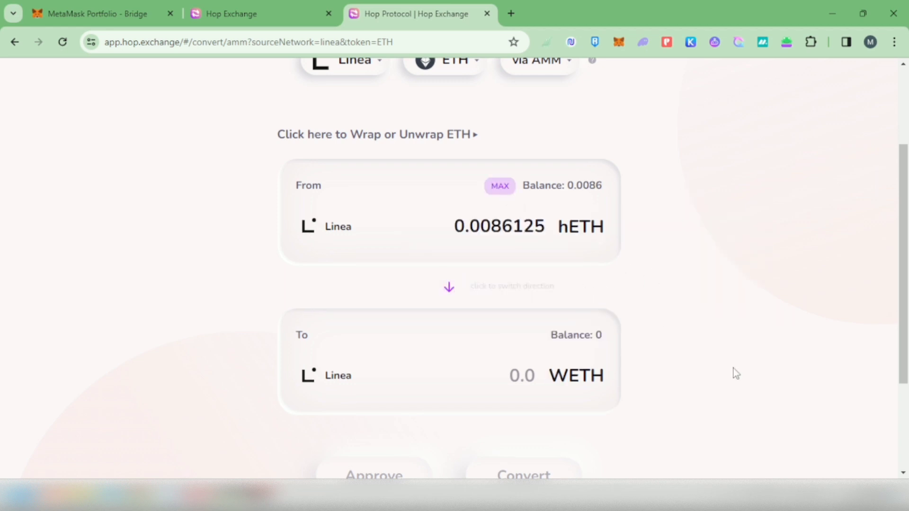
pyautogui.scroll(-2, 904, 278)
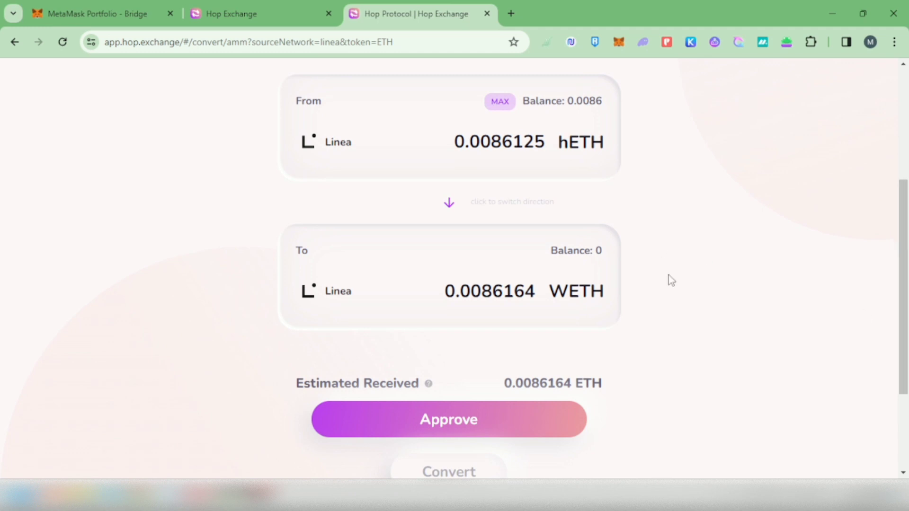
# - Approve Hop to spend the hETH, setting the spending cap in MetaMask
pyautogui.press('Return')
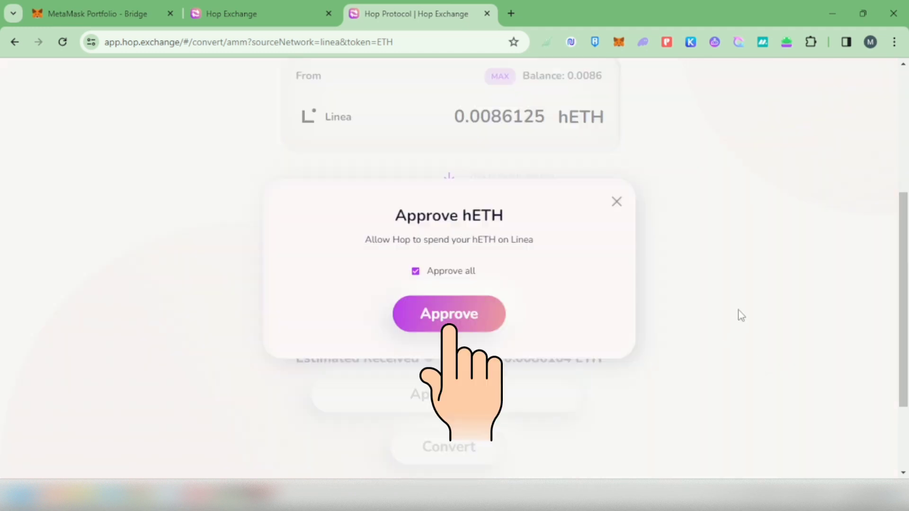
pyautogui.press('Return')
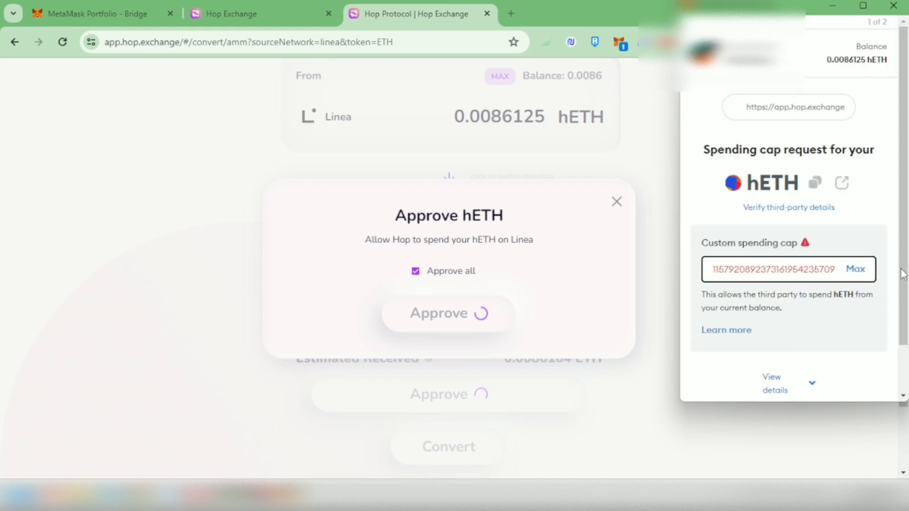
pyautogui.click(847, 376)
pyautogui.click(847, 375)
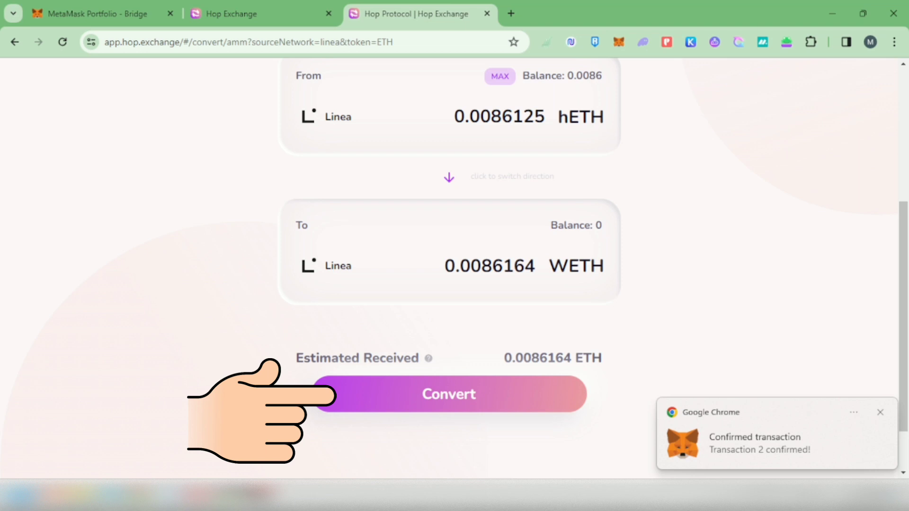
# - Convert 0.00861 hETH into WETH on Linea and sign the transaction in the wallet
pyautogui.click(440, 408)
pyautogui.click(449, 286)
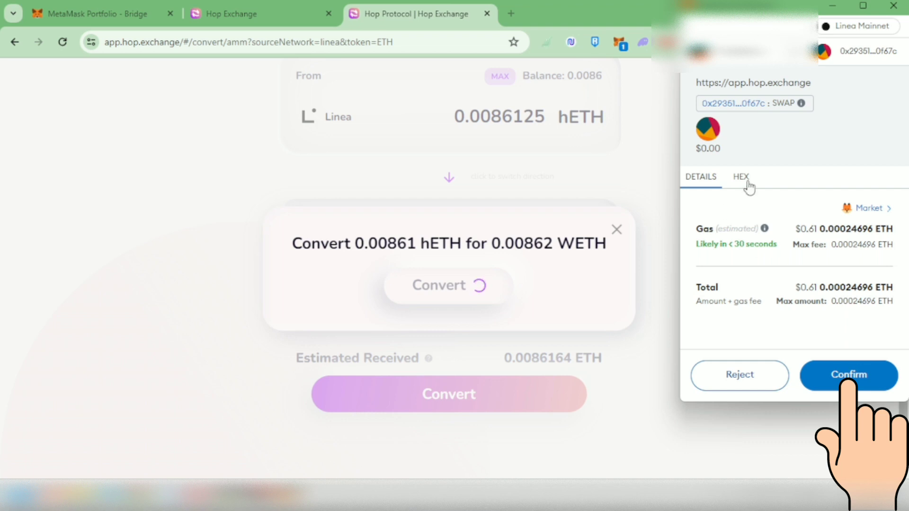
pyautogui.click(837, 377)
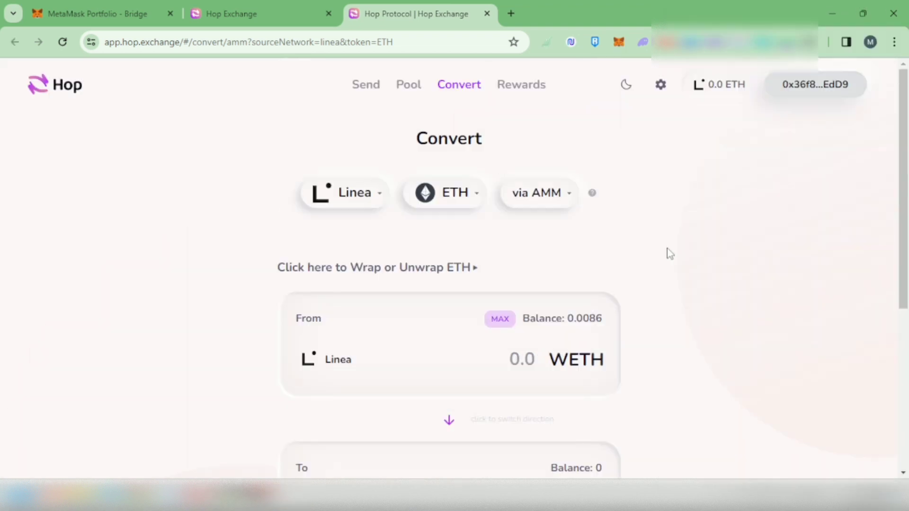
# - Unwrap the full 0.00862 WETH balance into ETH and confirm the withdraw in MetaMask
pyautogui.scroll(-3, 666, 254)
pyautogui.scroll(3, 668, 248)
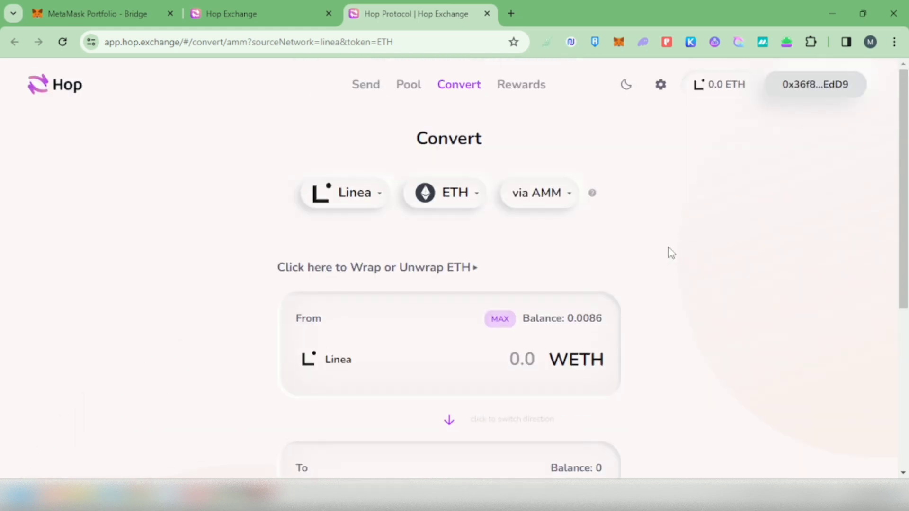
pyautogui.click(470, 273)
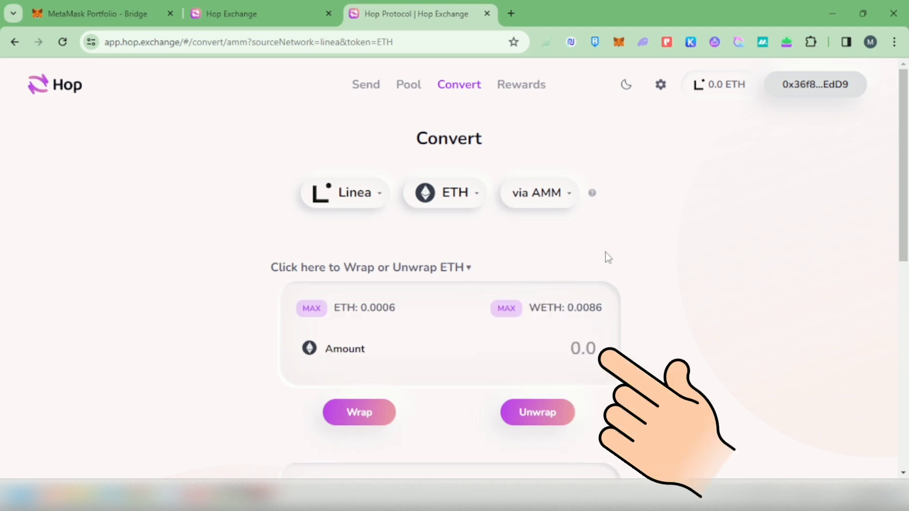
pyautogui.click(504, 309)
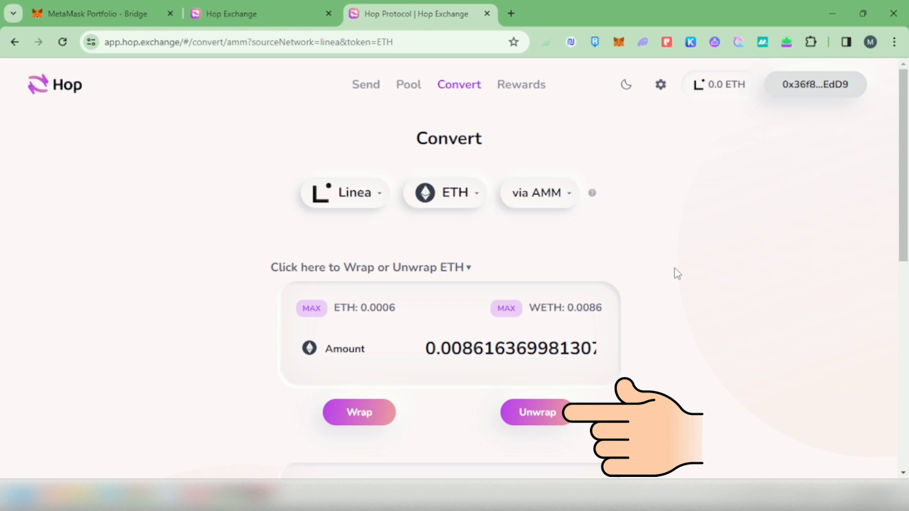
pyautogui.click(538, 413)
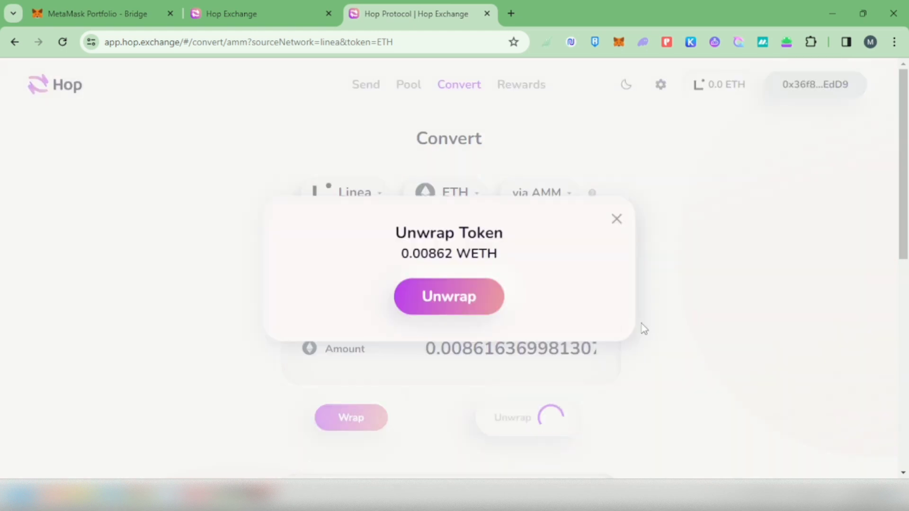
pyautogui.click(450, 303)
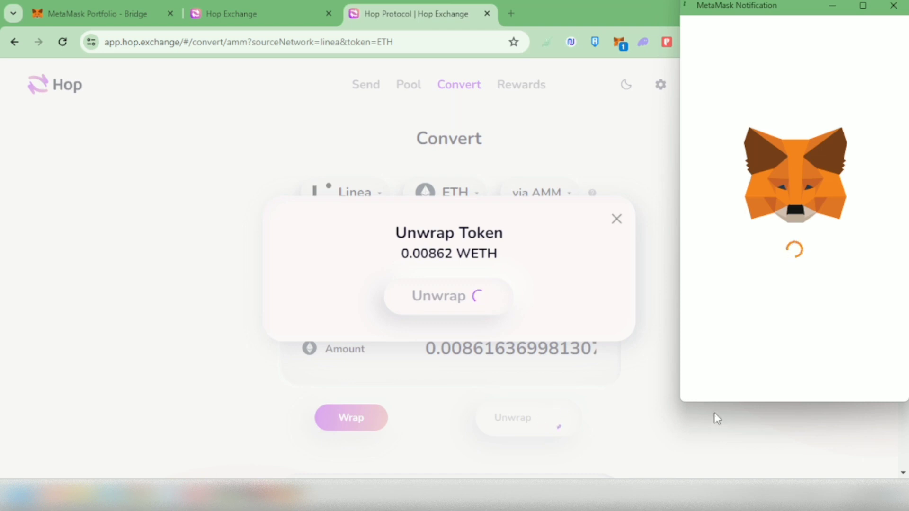
pyautogui.click(849, 376)
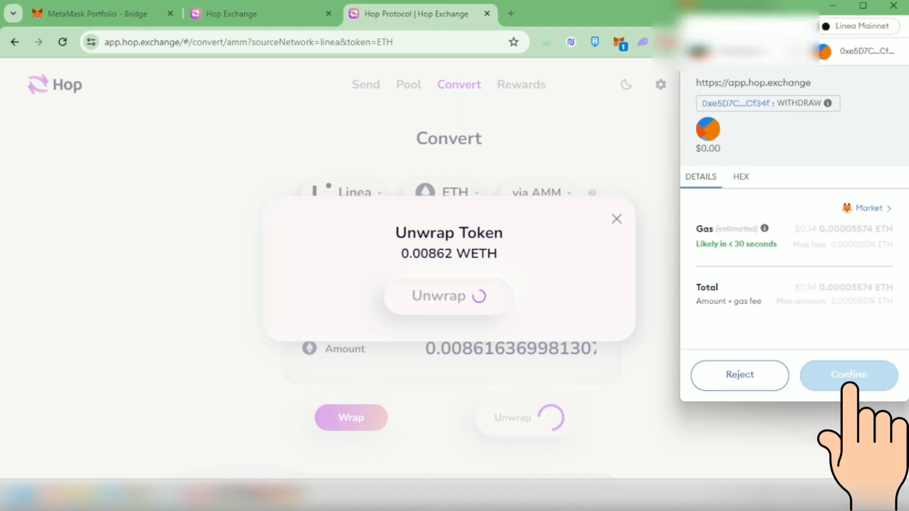
pyautogui.click(847, 382)
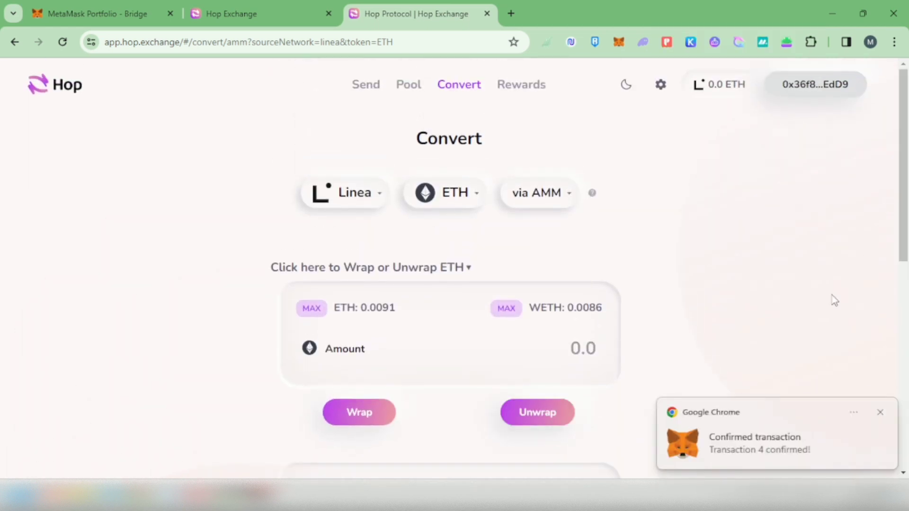
# - Dismiss the transaction-confirmed notification and open the MetaMask wallet to check its activity
pyautogui.click(880, 413)
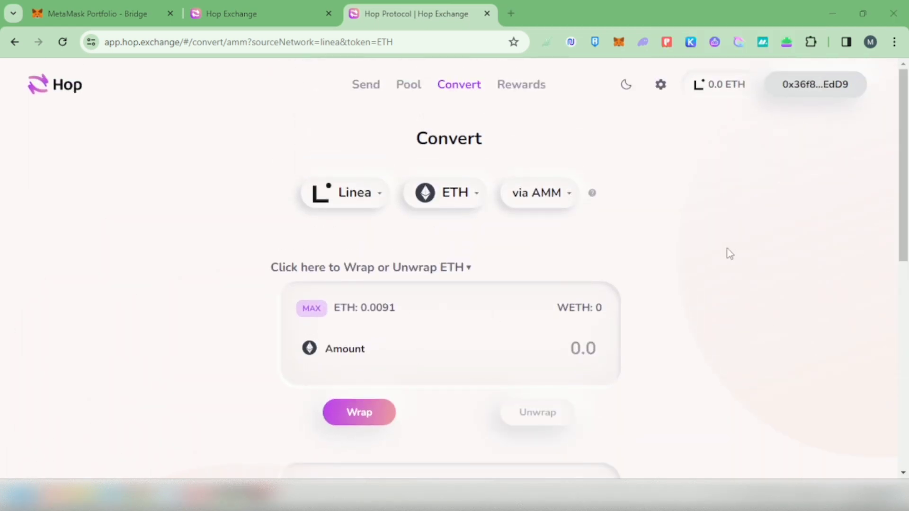
pyautogui.click(618, 43)
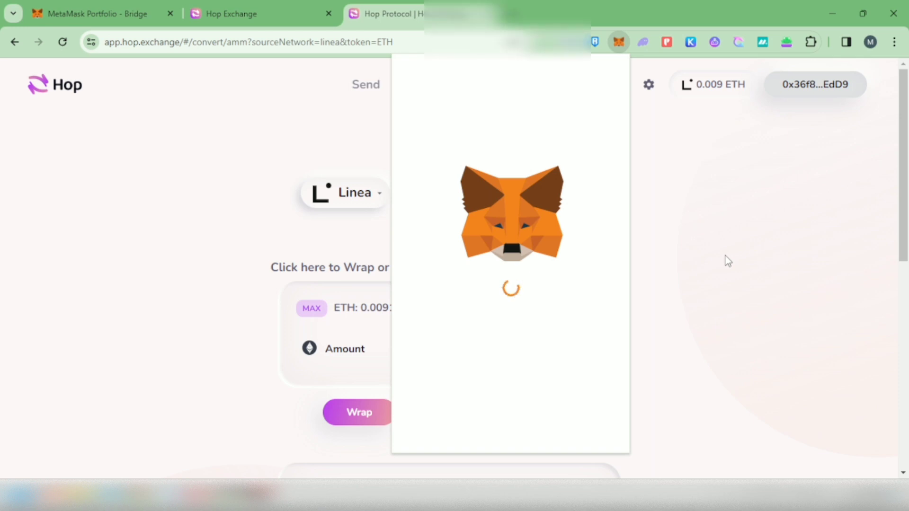